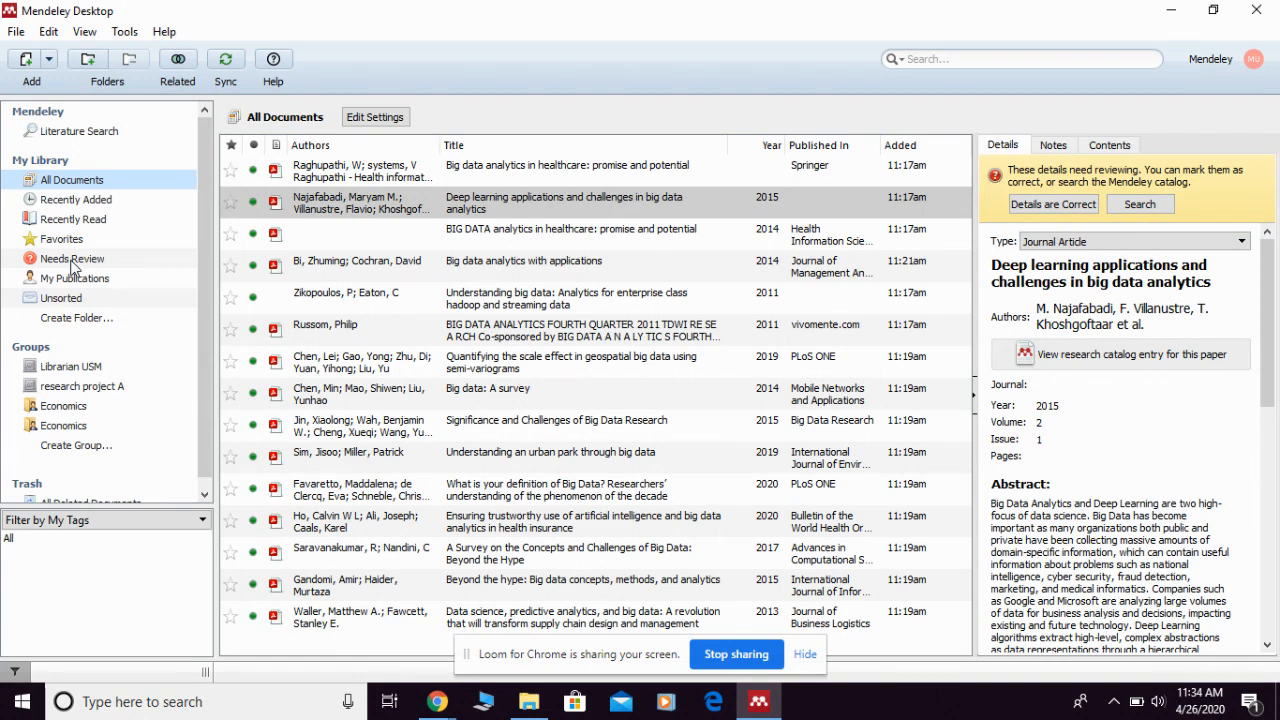
Show the documents that need review and inspect the details of both listed big data papers.
click(72, 261)
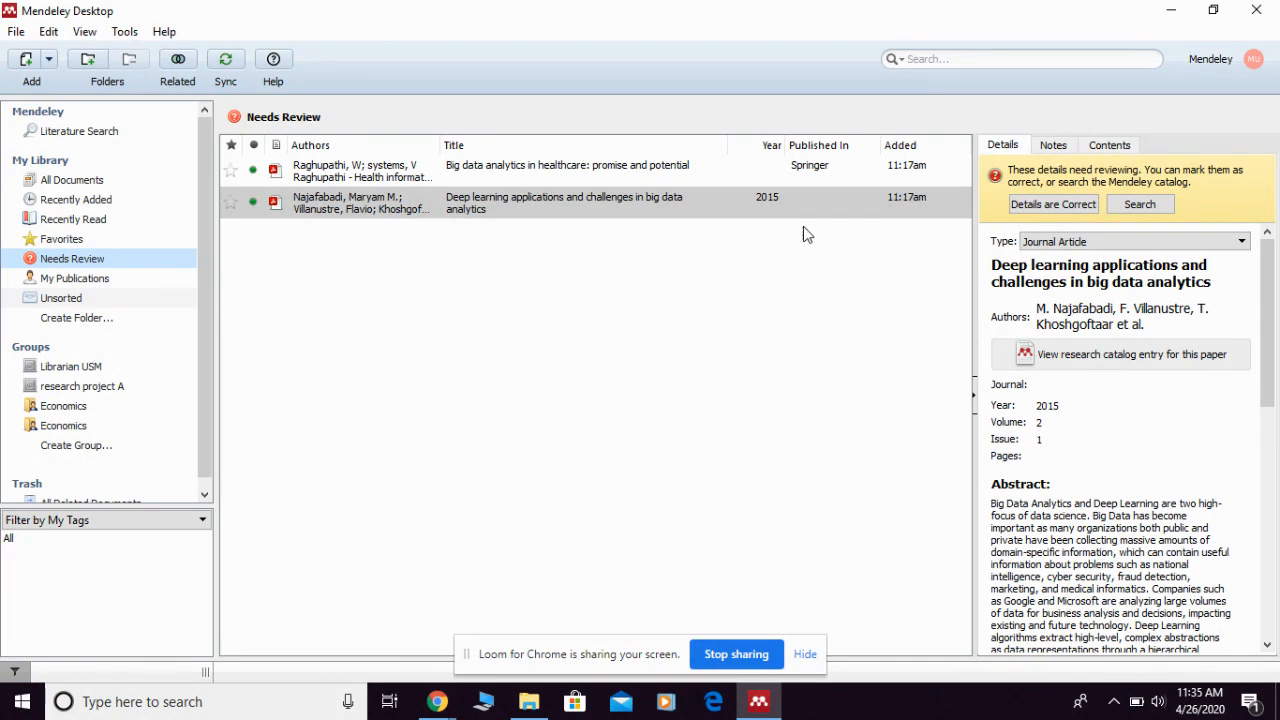
click(827, 210)
click(472, 196)
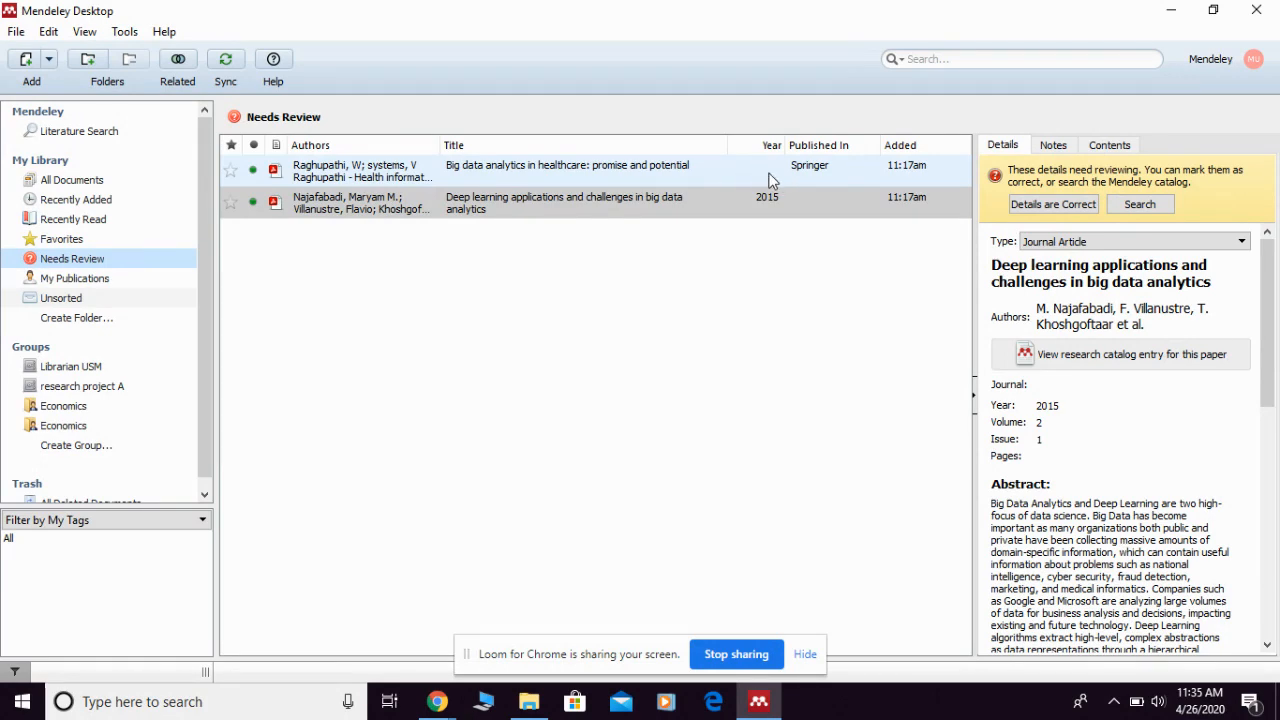
click(725, 174)
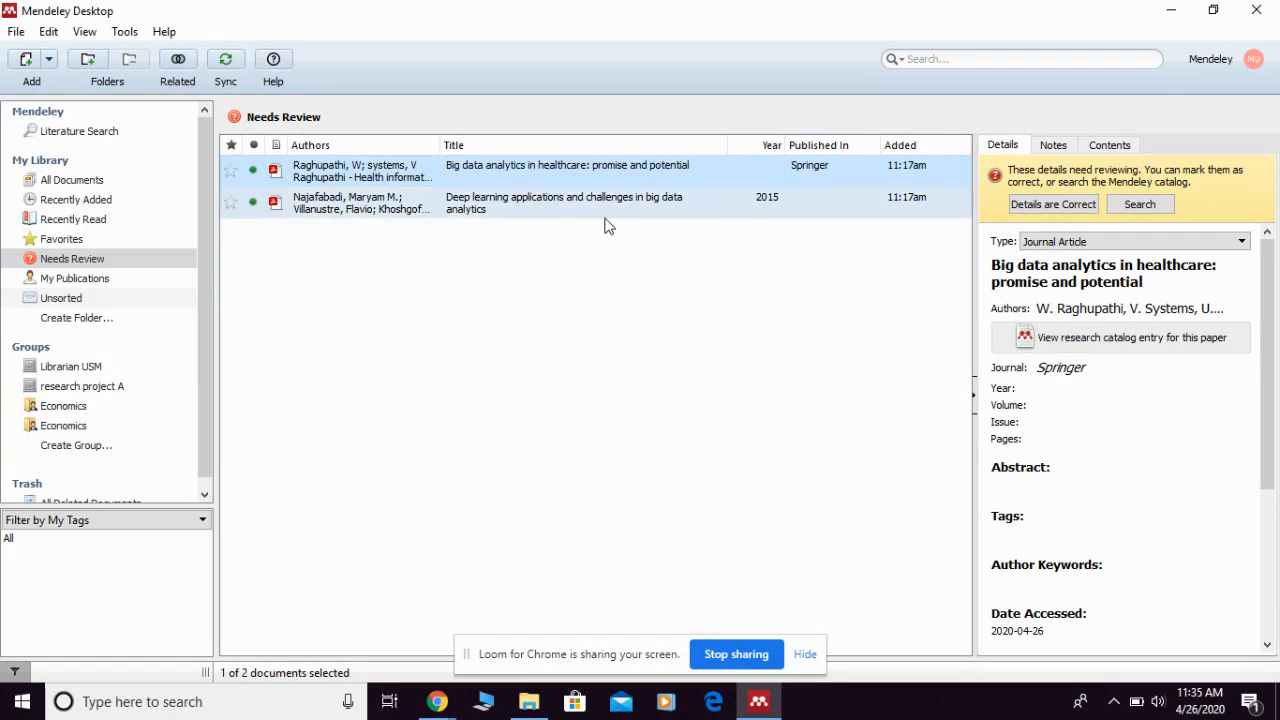
click(816, 207)
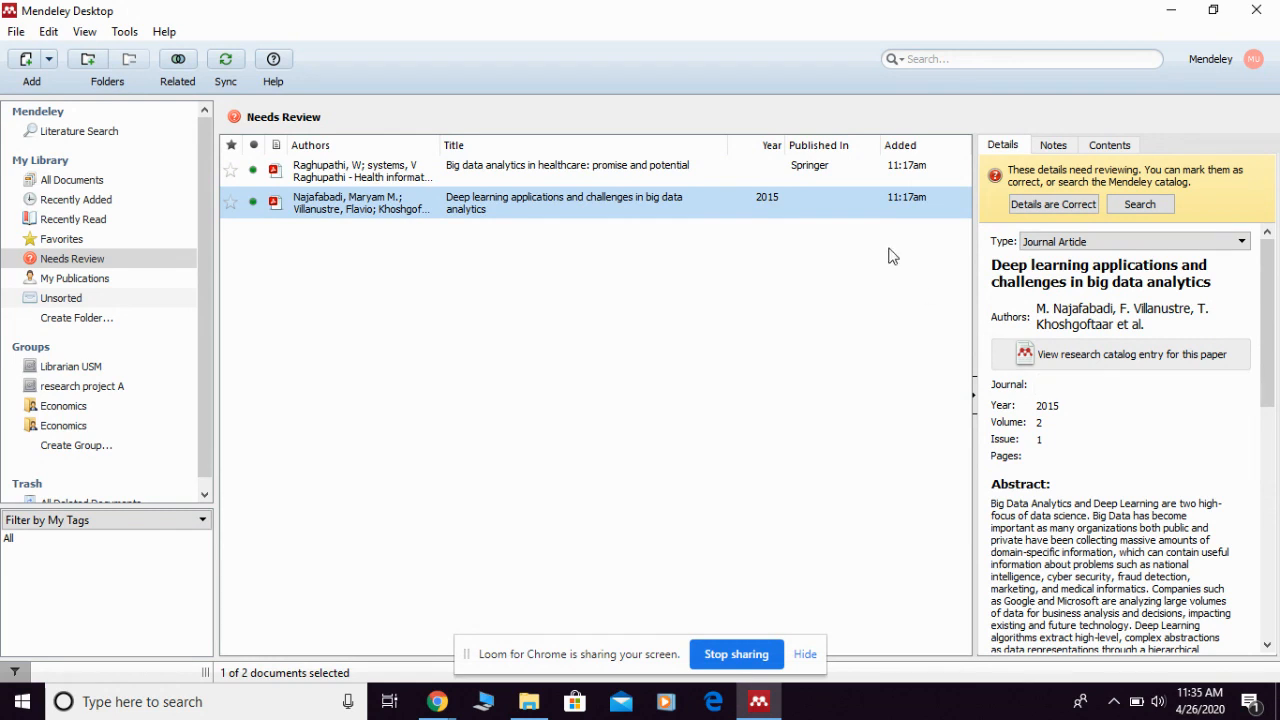
Update the details of "Big data analytics in healthcare: promise and potential" with a Mendeley catalog search and look through the filled-in fields.
click(610, 178)
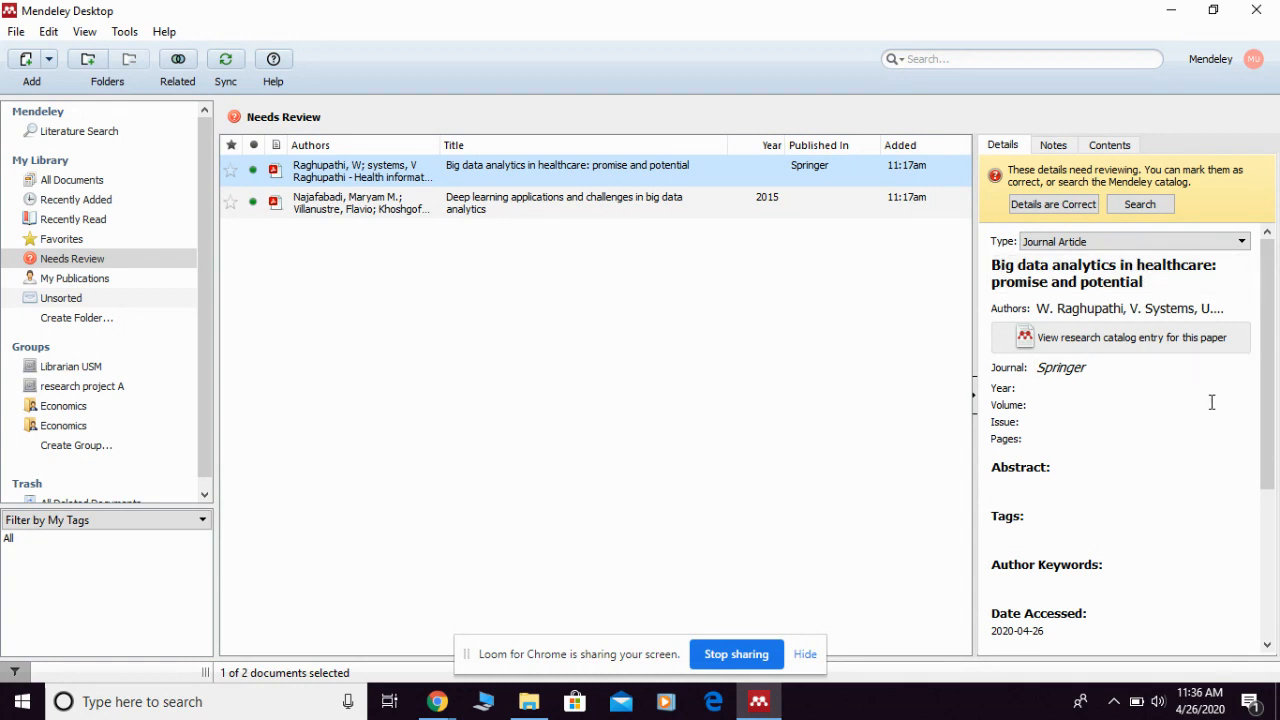
click(1140, 204)
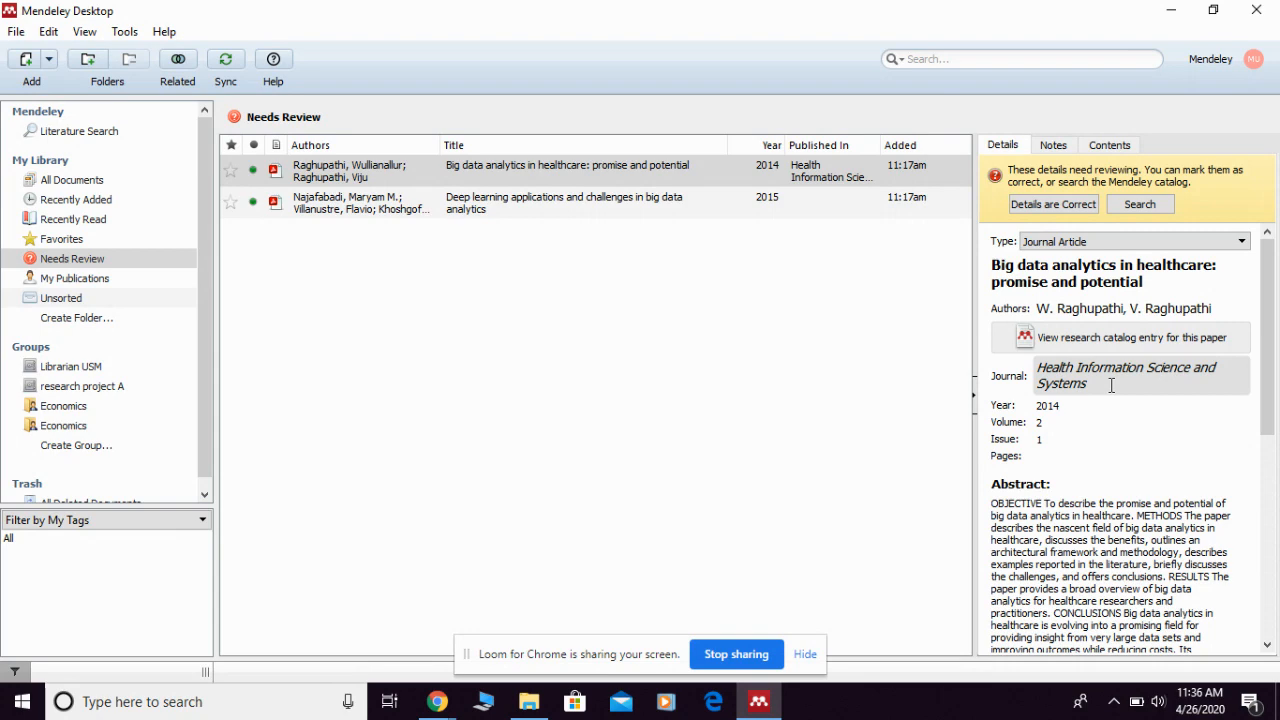
scroll(1140, 363, down, 5)
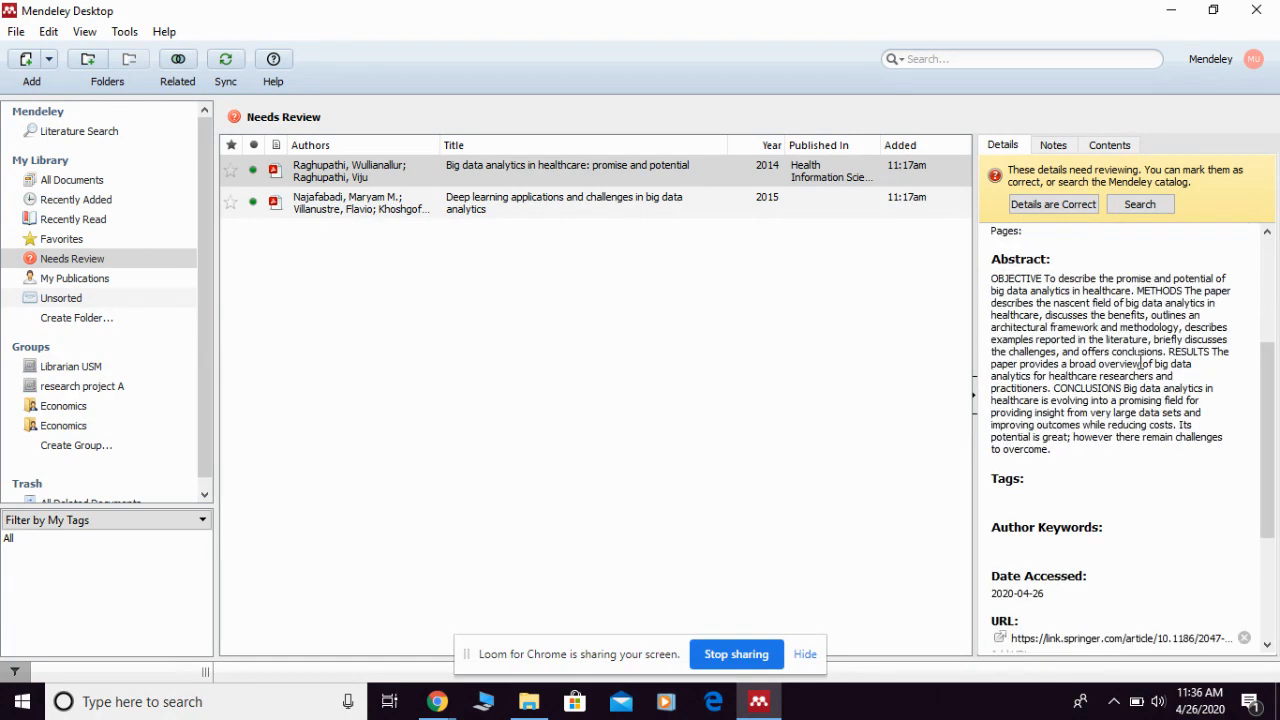
scroll(1140, 363, down, 5)
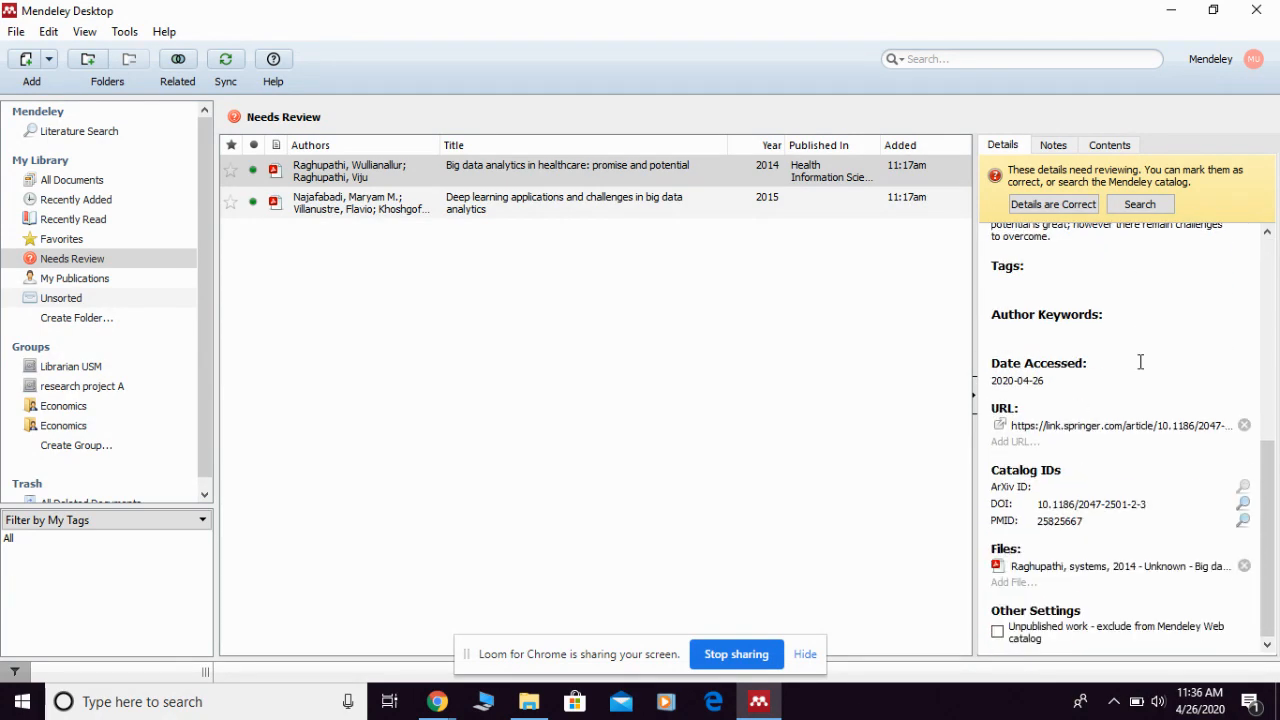
scroll(1140, 363, up, 10)
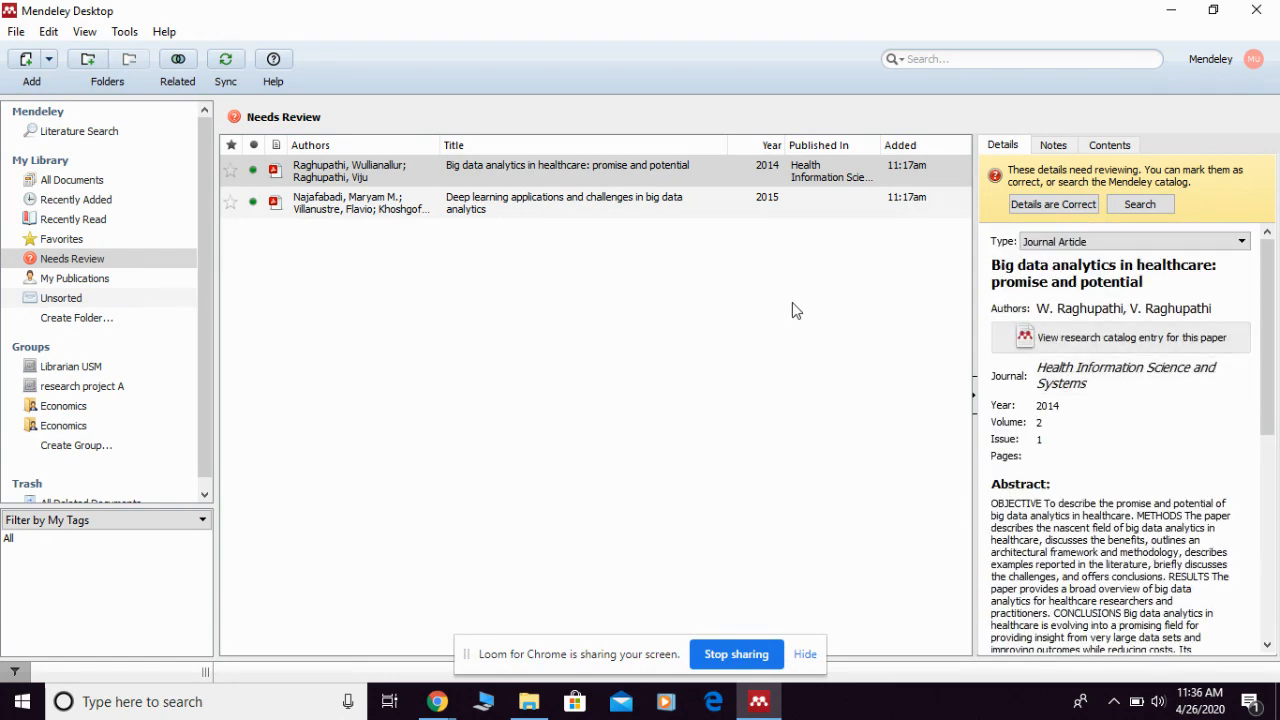
Complete the details of "Deep learning applications and challenges in big data analytics" with a DOI lookup and review all its fields.
click(592, 212)
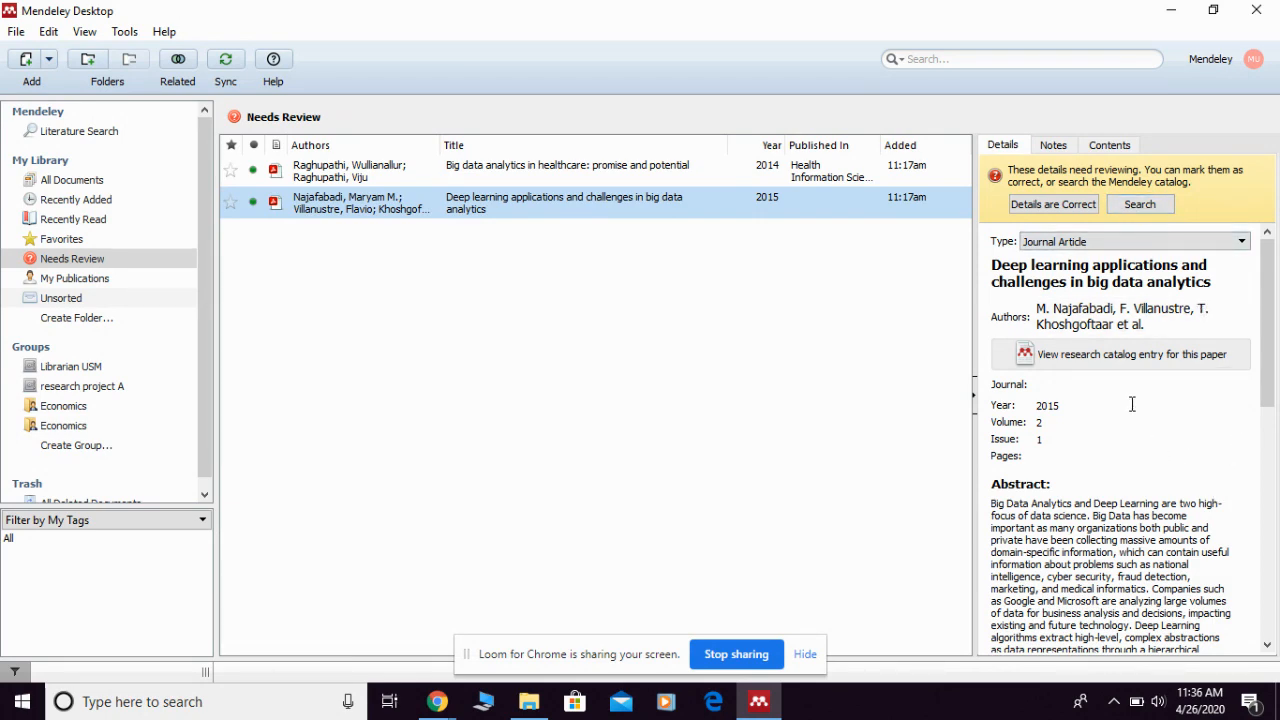
scroll(1160, 391, down, 5)
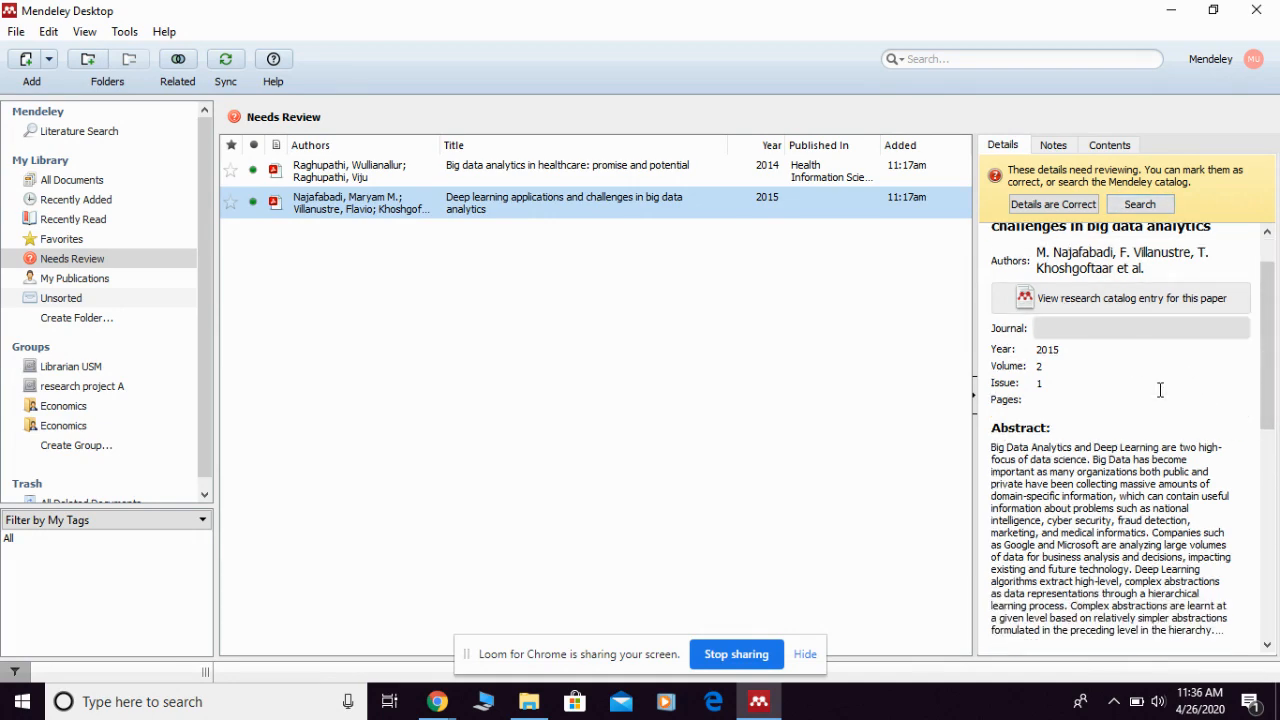
scroll(1160, 391, down, 6)
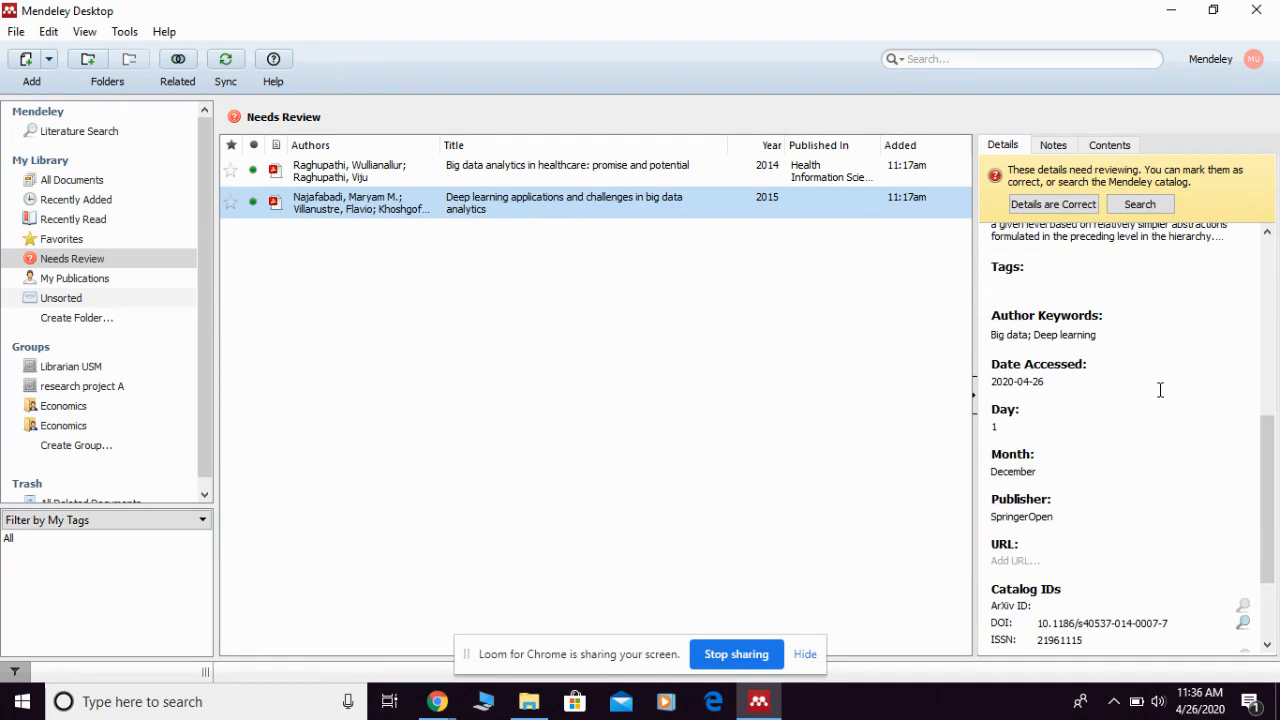
scroll(1160, 398, down, 2)
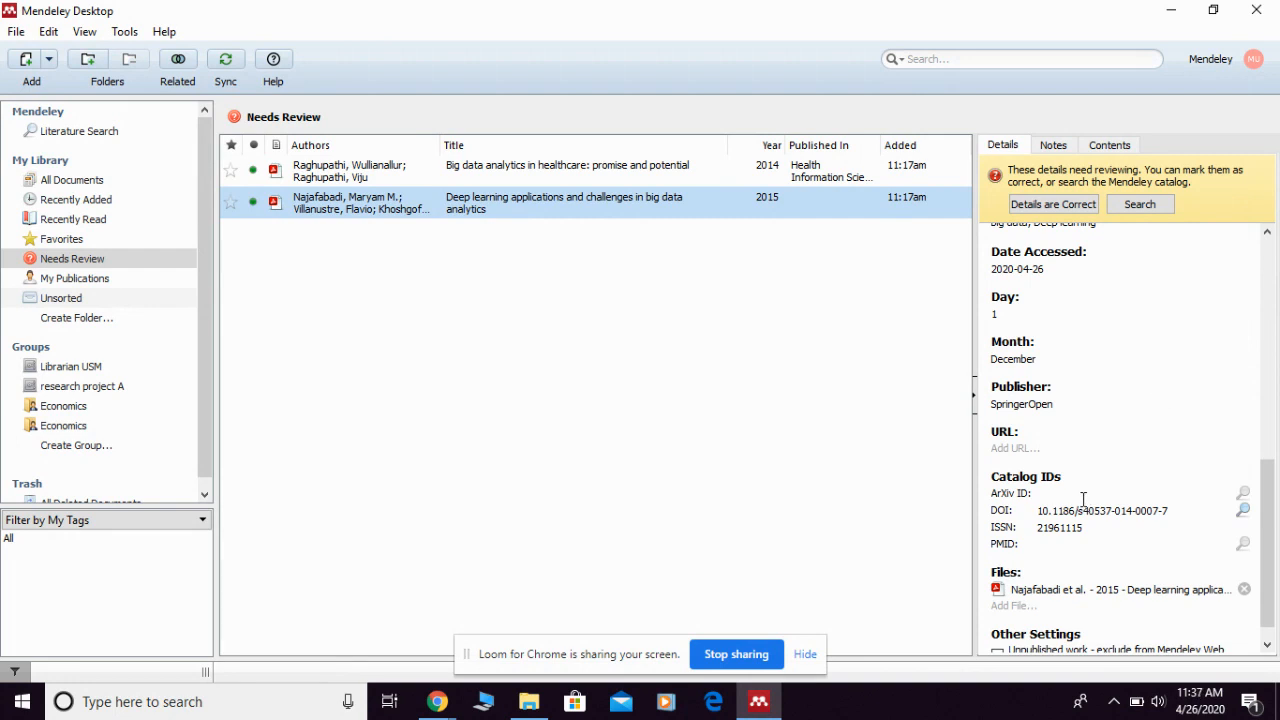
scroll(1094, 475, down, 1)
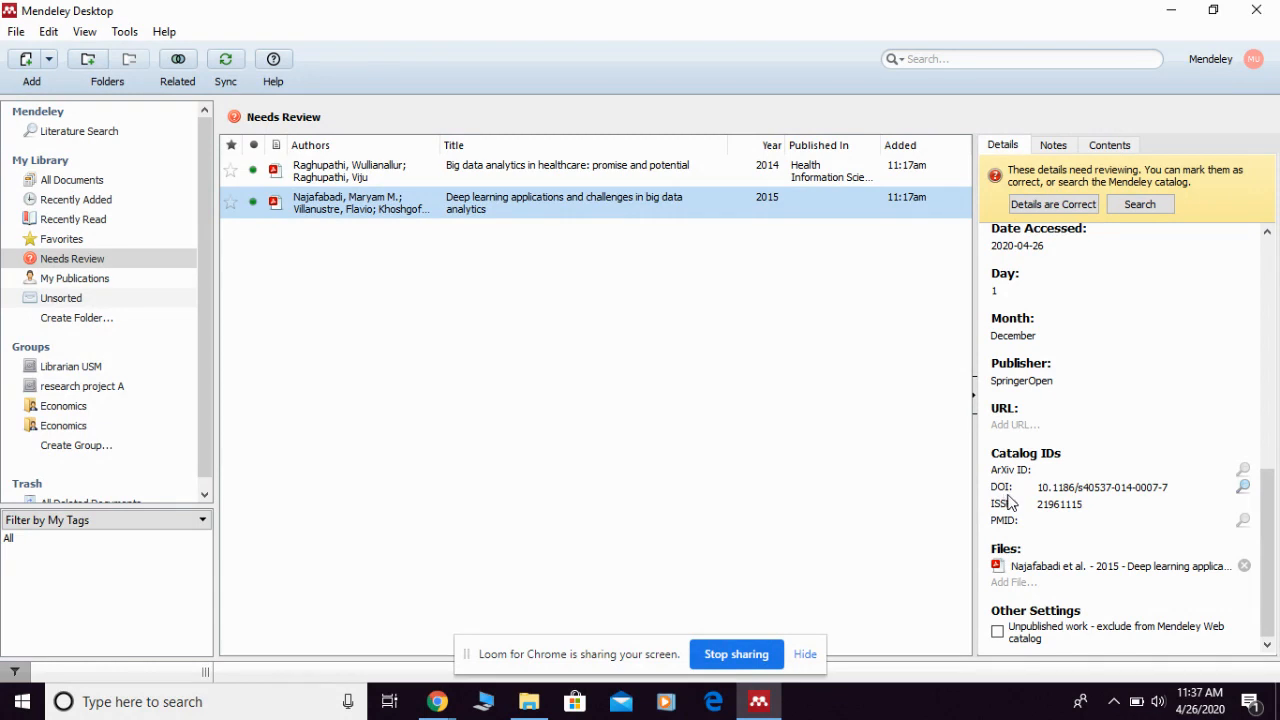
click(1244, 488)
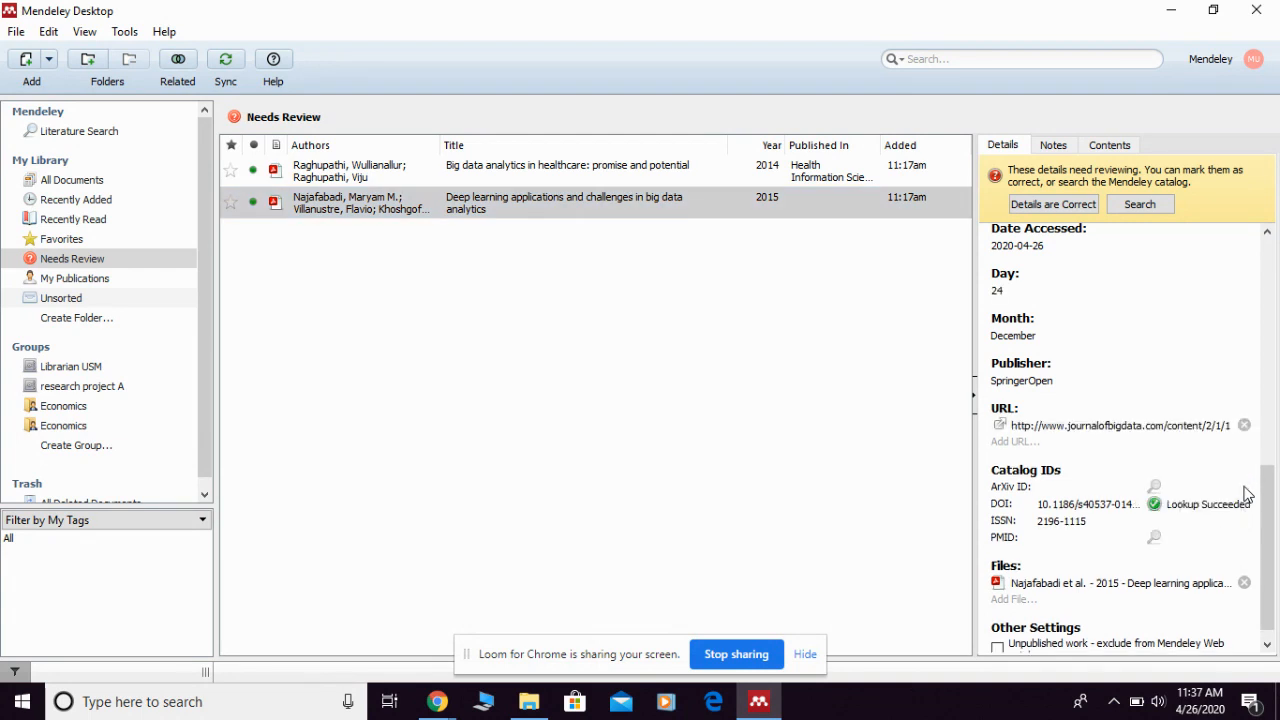
scroll(1195, 505, up, 1)
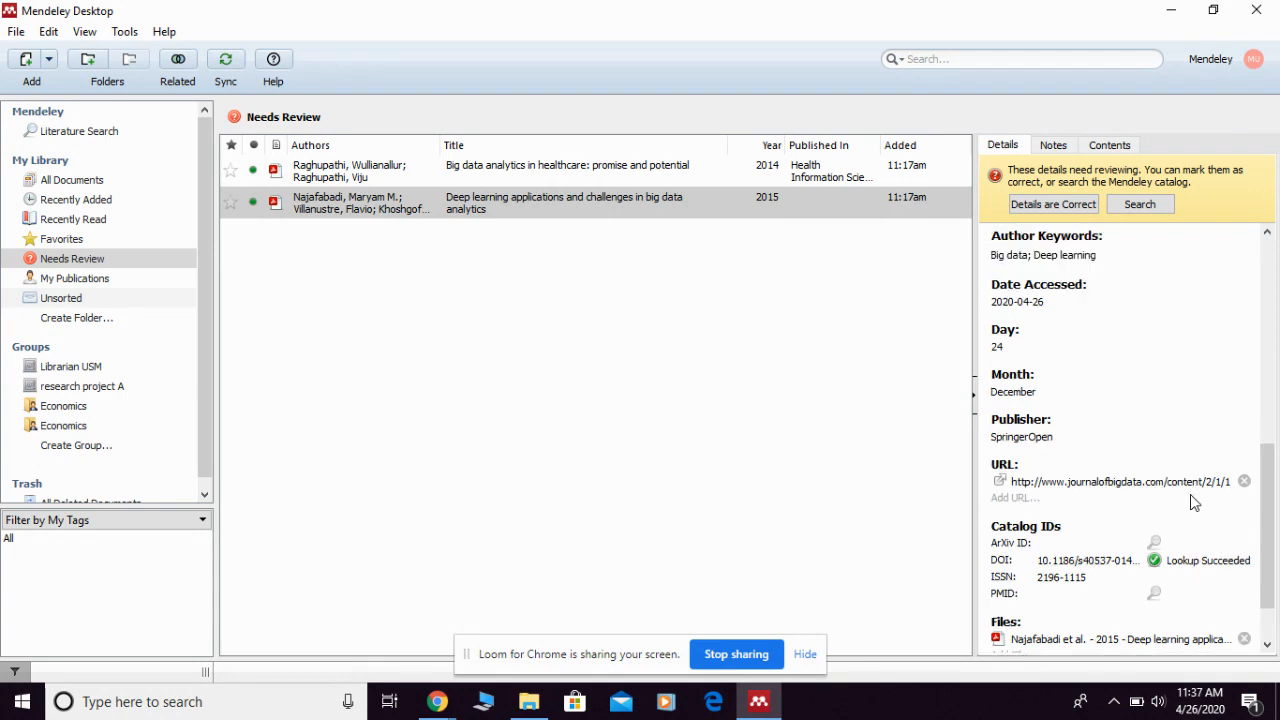
scroll(1193, 500, up, 8)
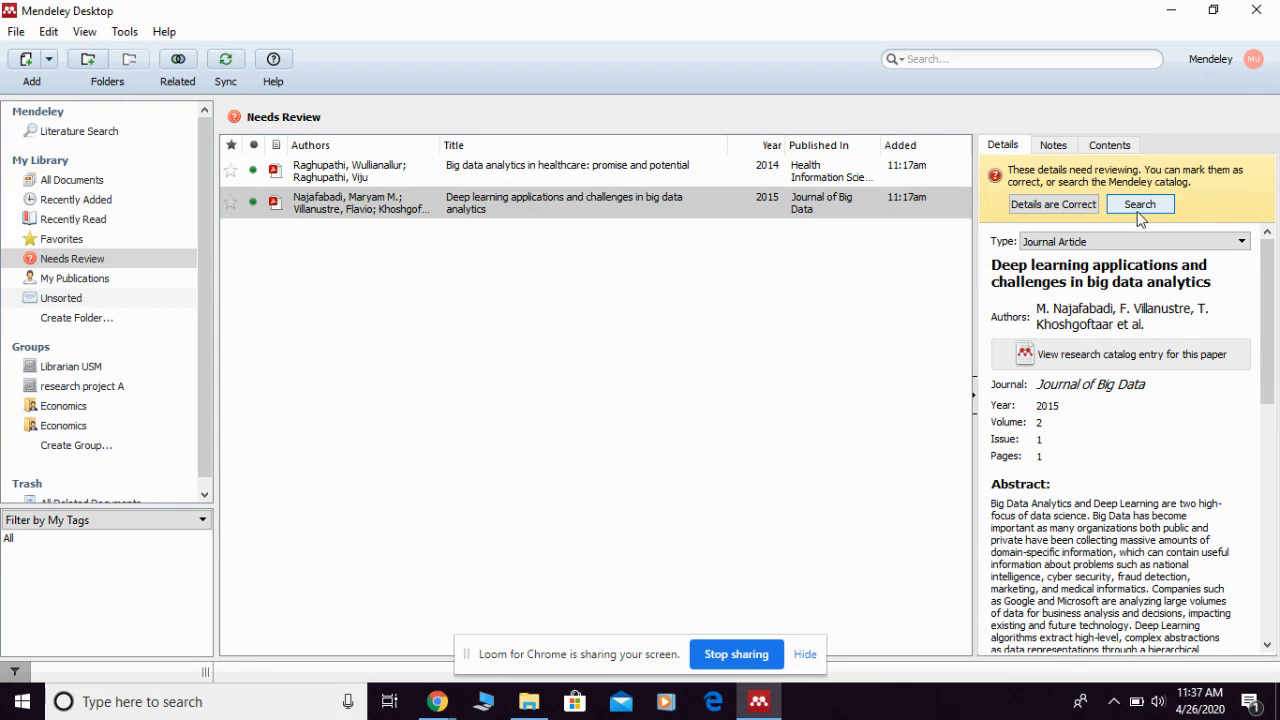
scroll(1137, 410, down, 3)
scroll(1140, 412, down, 6)
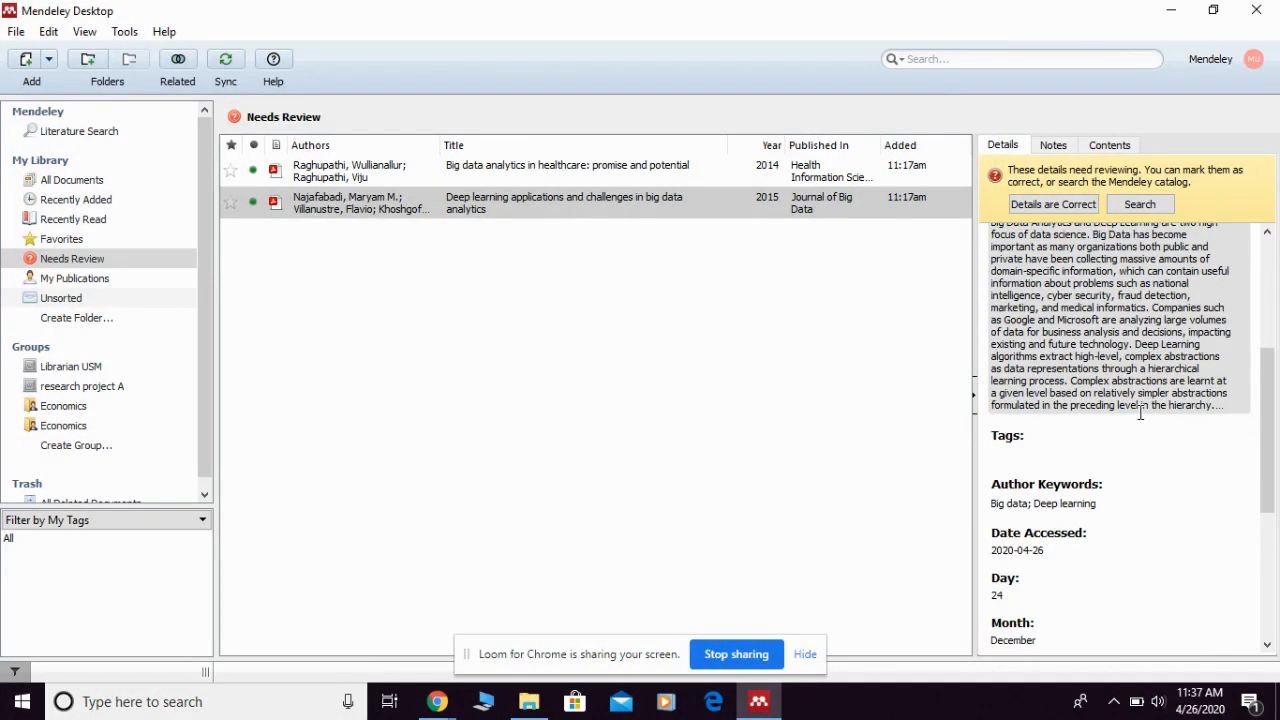
scroll(1140, 412, down, 2)
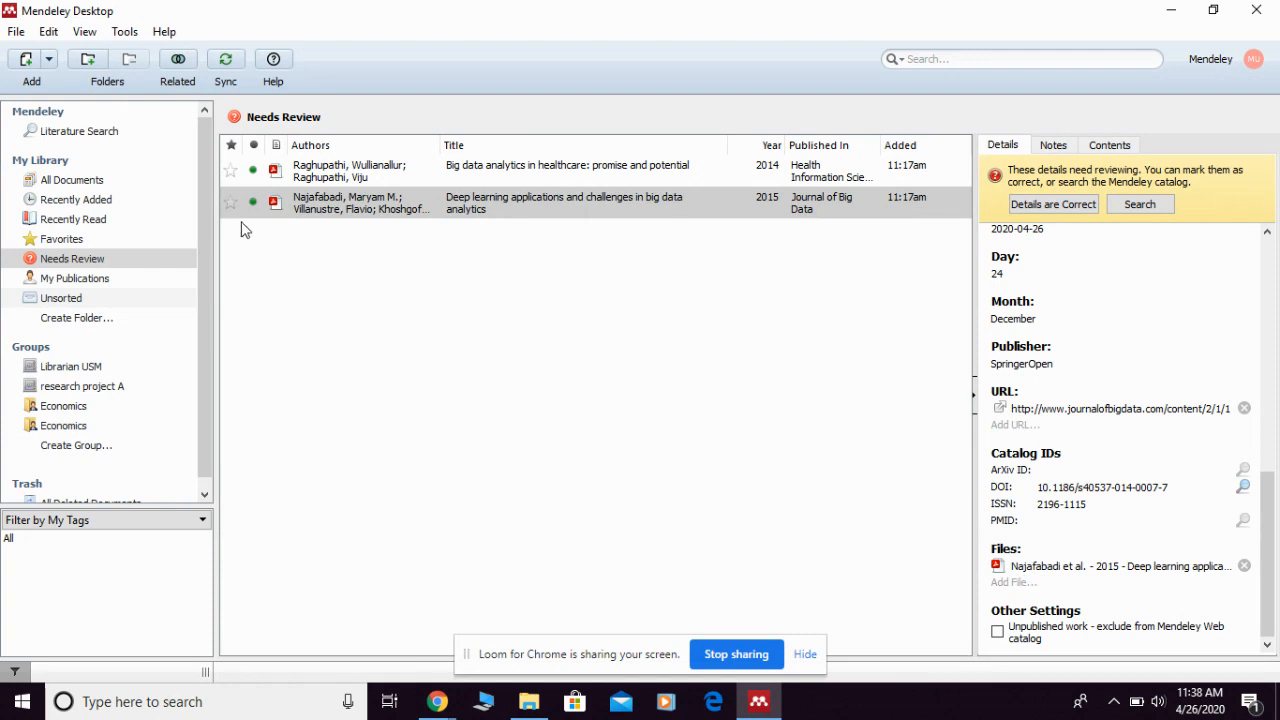
Open the deep learning paper's PDF, compare its first page with the journal, year and volume details, and return to the library.
click(272, 212)
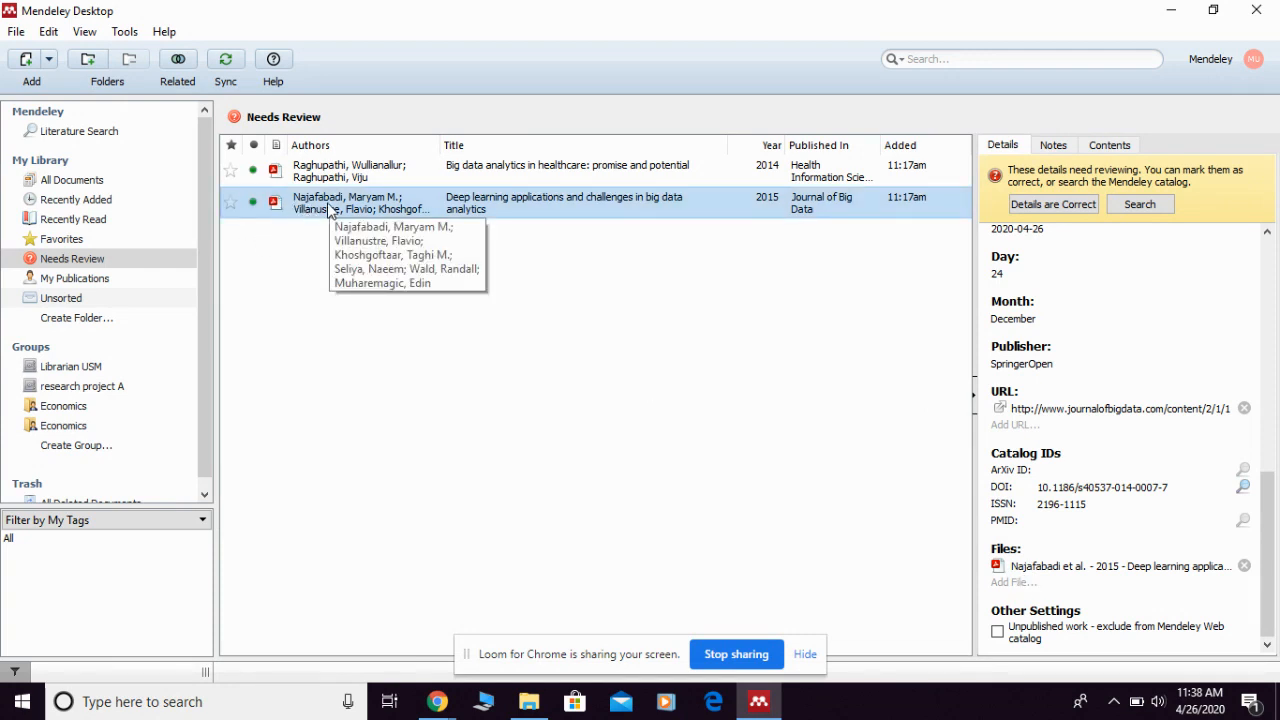
click(276, 207)
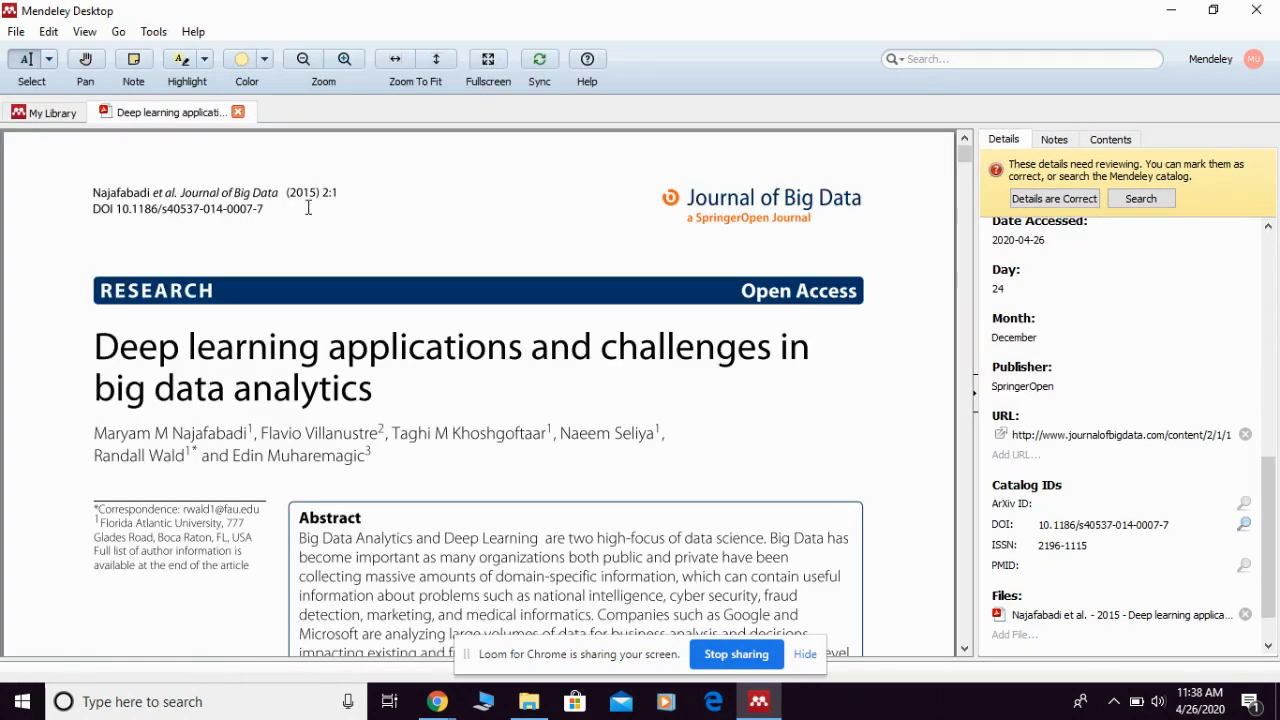
scroll(783, 380, down, 3)
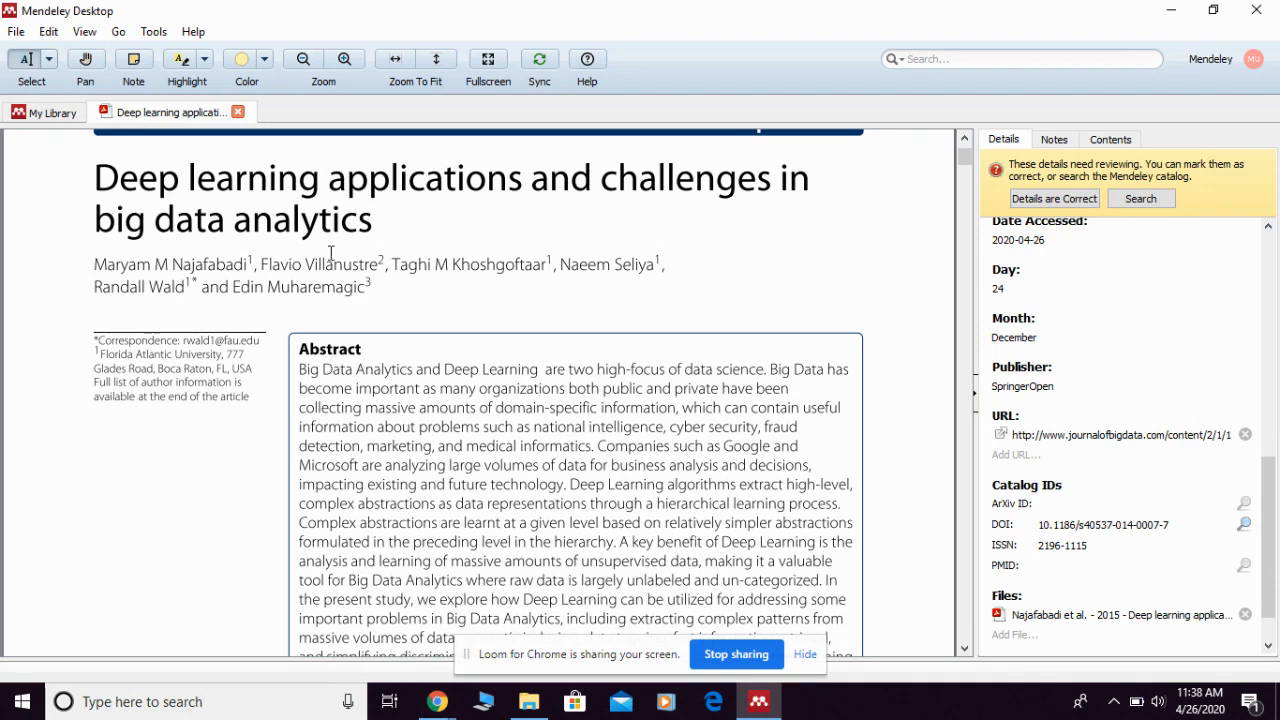
scroll(434, 400, down, 6)
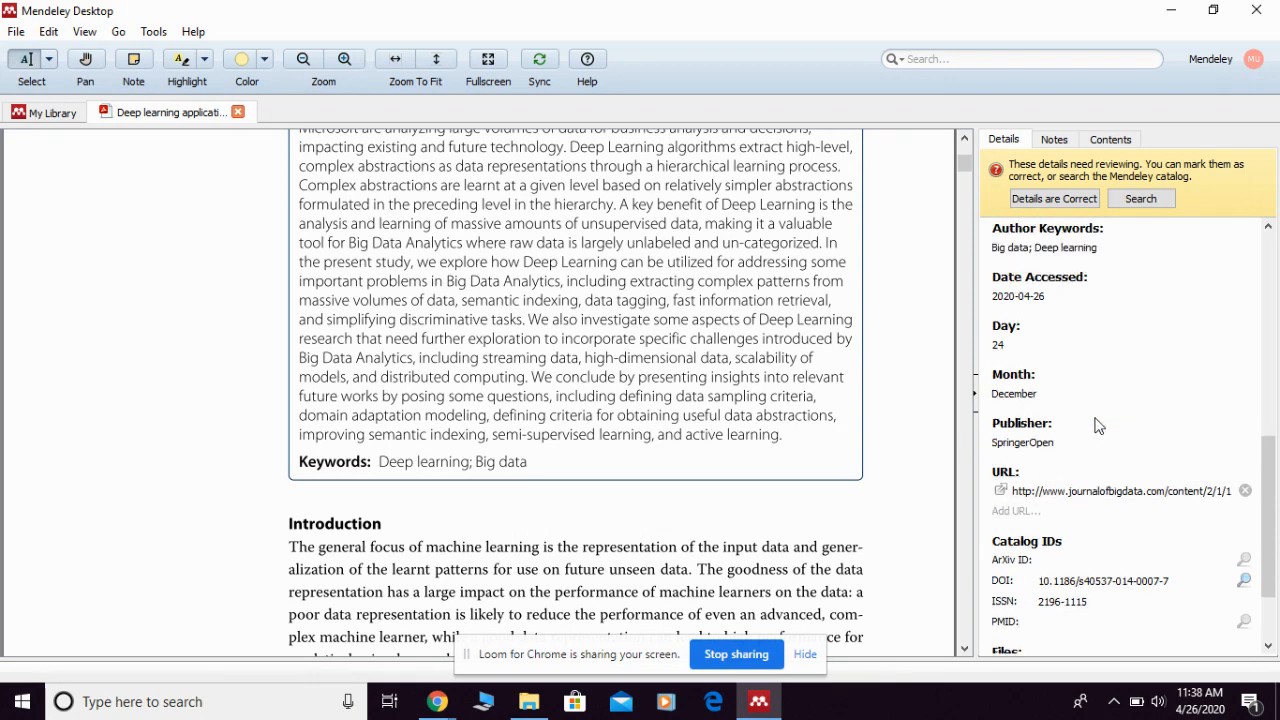
scroll(1094, 426, up, 5)
scroll(1110, 418, up, 3)
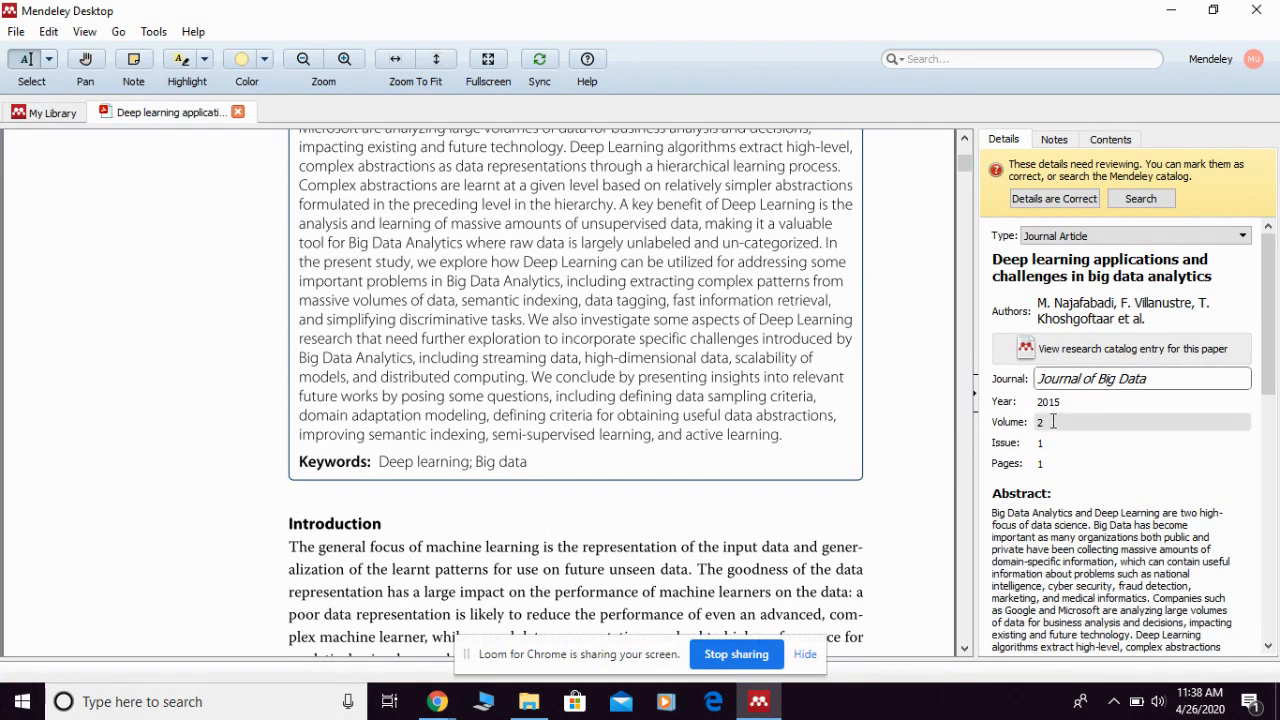
click(1079, 402)
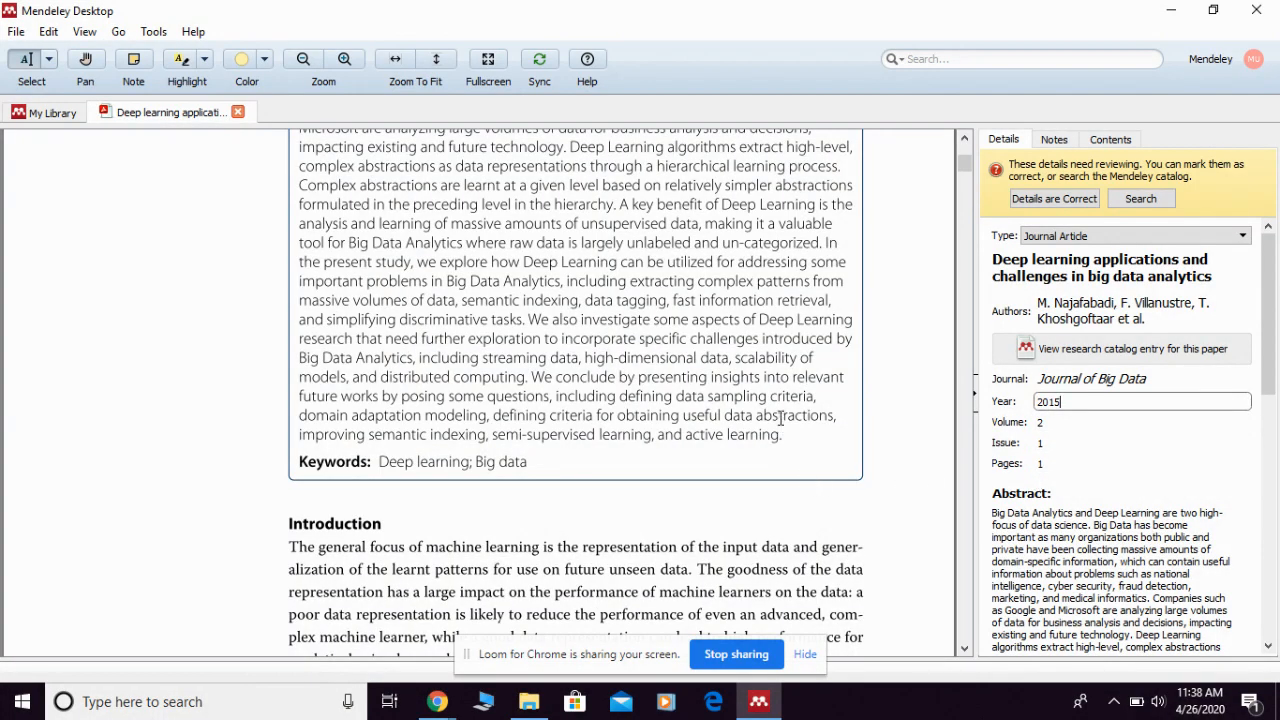
scroll(789, 410, up, 3)
scroll(789, 410, up, 6)
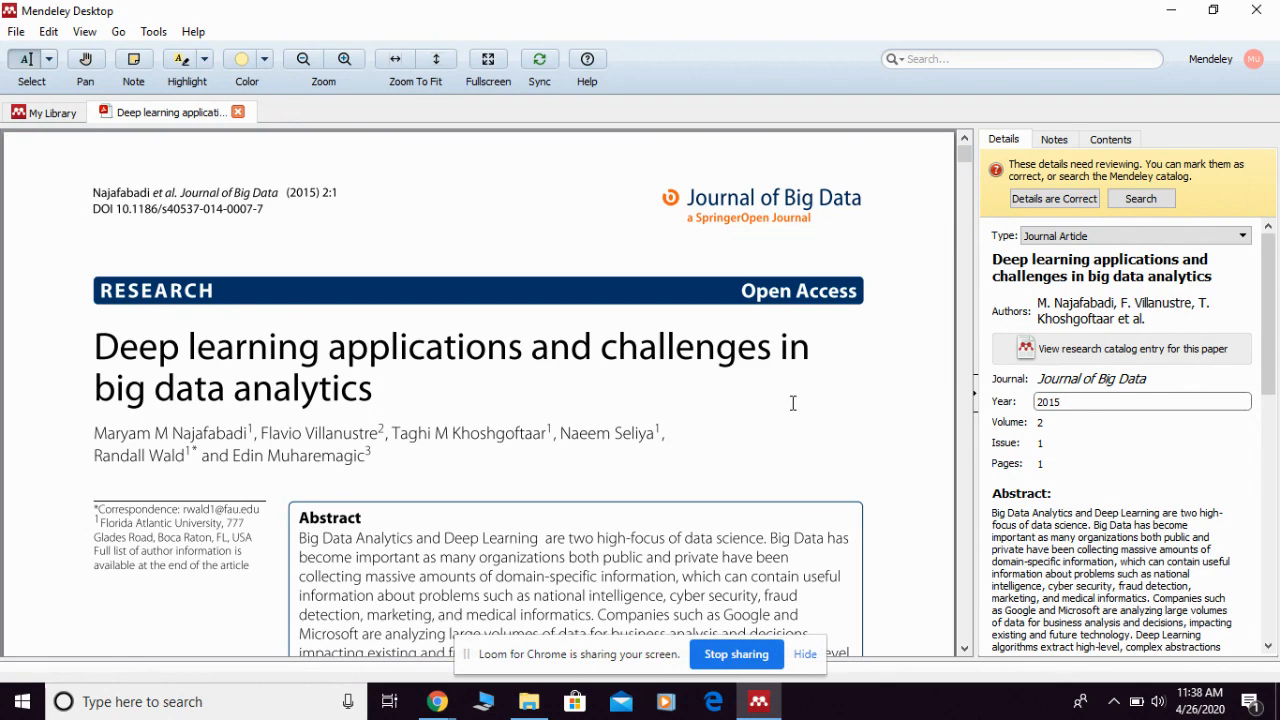
click(45, 113)
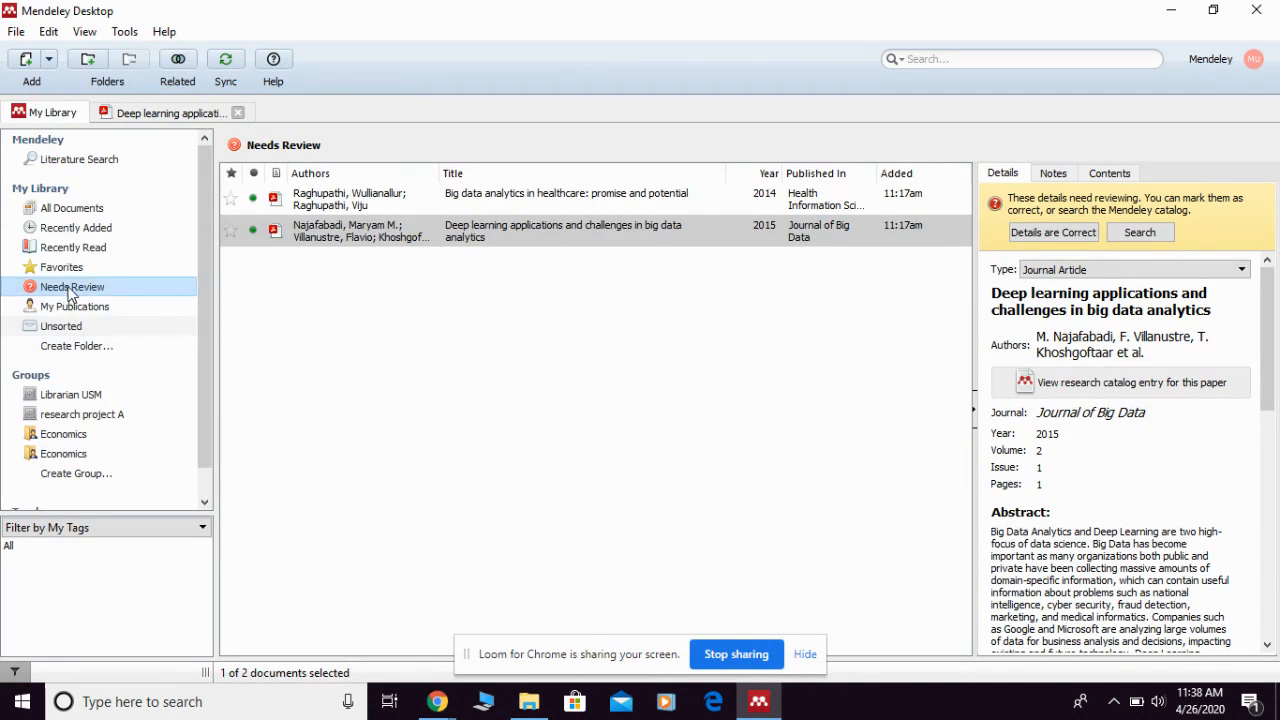